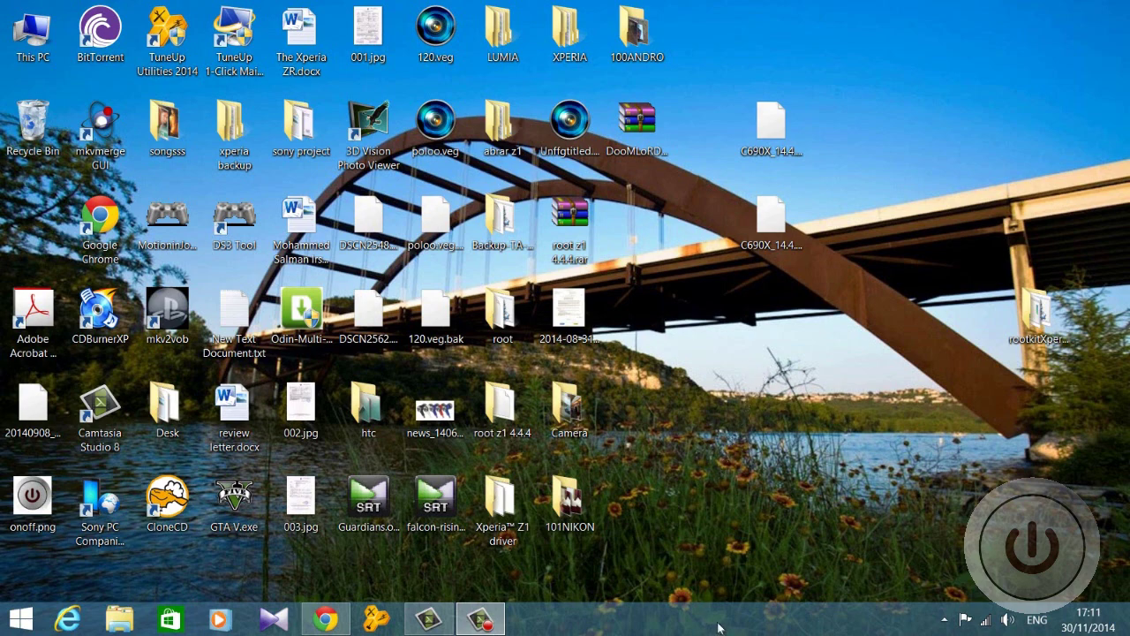
- Check the contents of root z1 4.4.4.rar on Google Drive and the matching 108 and 157 KernelOnly files on the desktop
{"action": "left_click", "coordinate": [336, 621]}
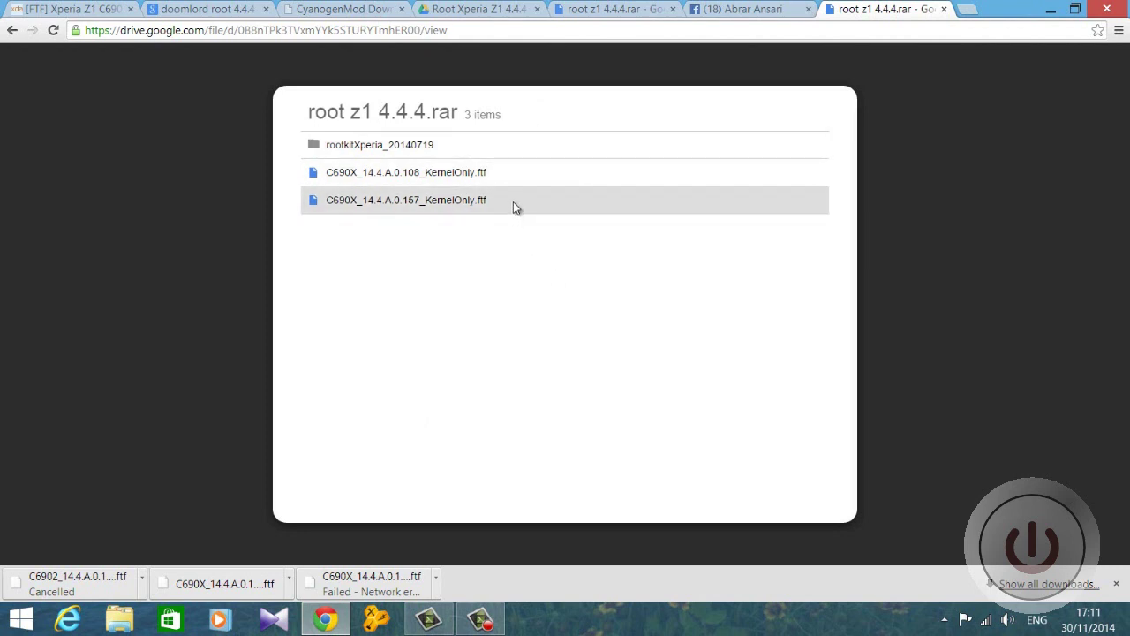
{"action": "left_click", "coordinate": [325, 621]}
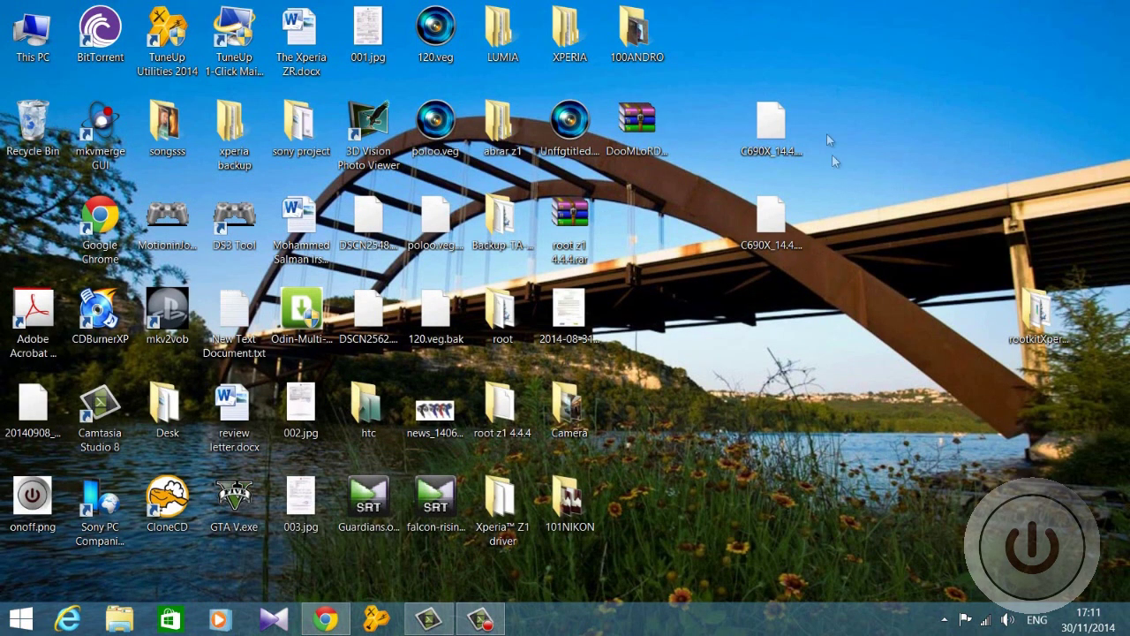
{"action": "left_click_drag", "start_coordinate": [842, 113], "coordinate": [867, 220]}
{"action": "left_click", "coordinate": [795, 163]}
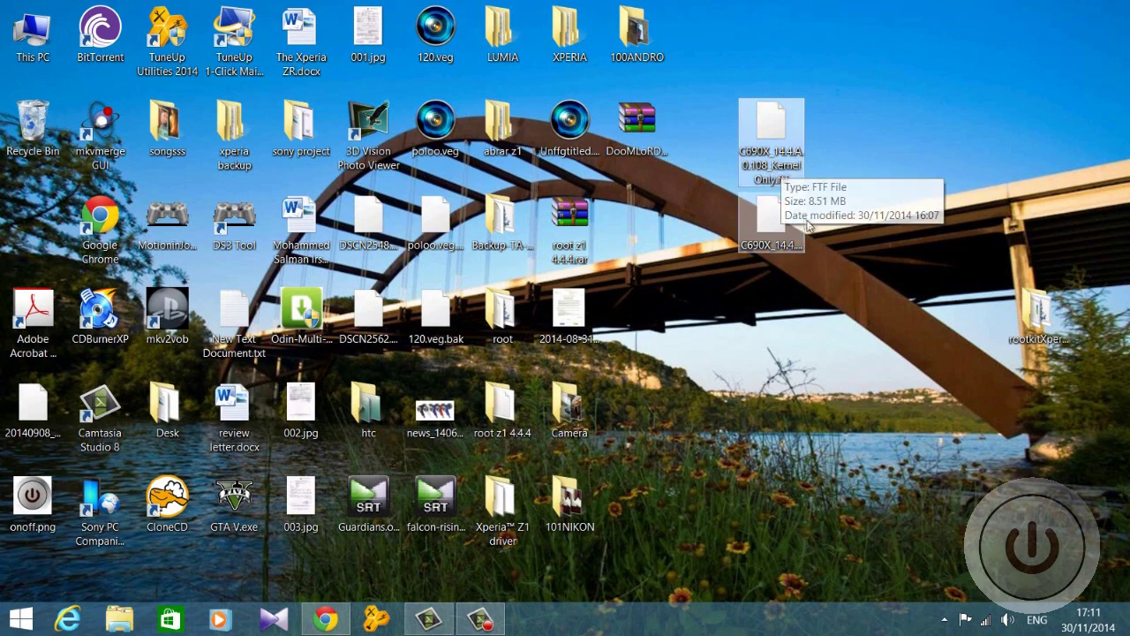
{"action": "left_click", "coordinate": [773, 226]}
{"action": "mouse_move", "coordinate": [750, 260]}
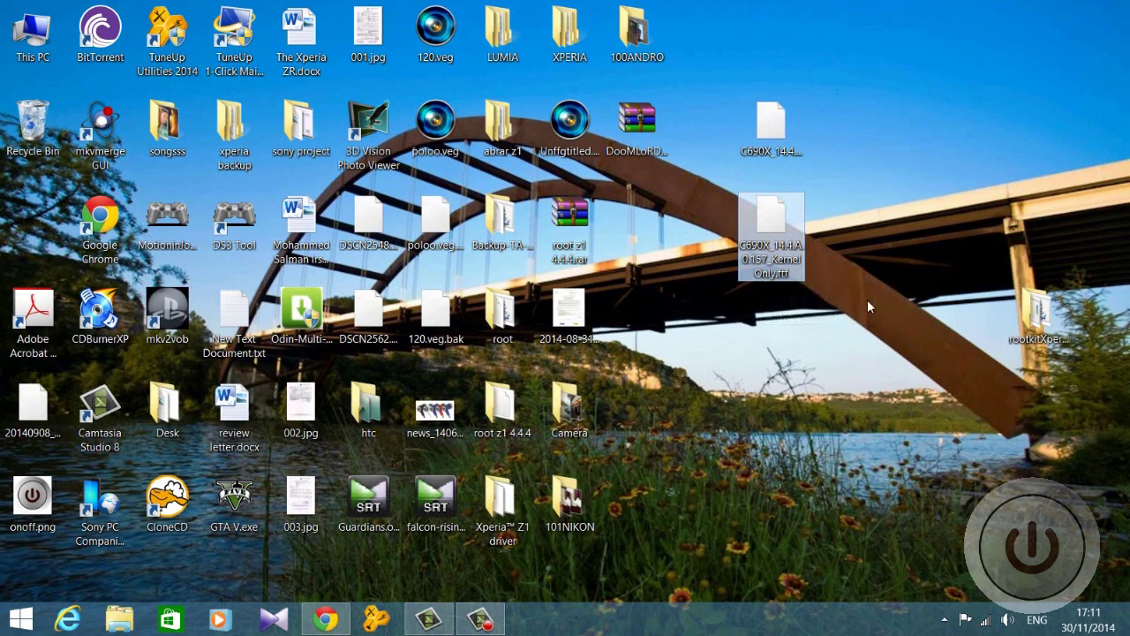
{"action": "left_click", "coordinate": [779, 149]}
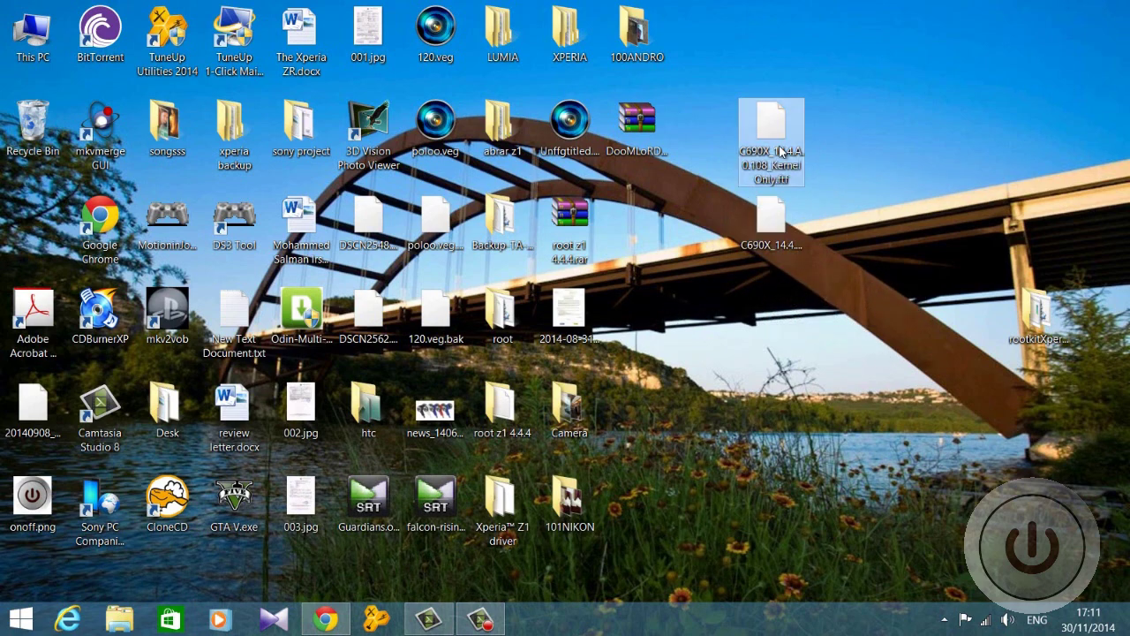
- Copy the C690X_14.4.A.0.108 and C690X_14.4.A.0.157 KernelOnly .ftf files from the desktop
{"action": "left_click_drag", "start_coordinate": [872, 86], "coordinate": [769, 224]}
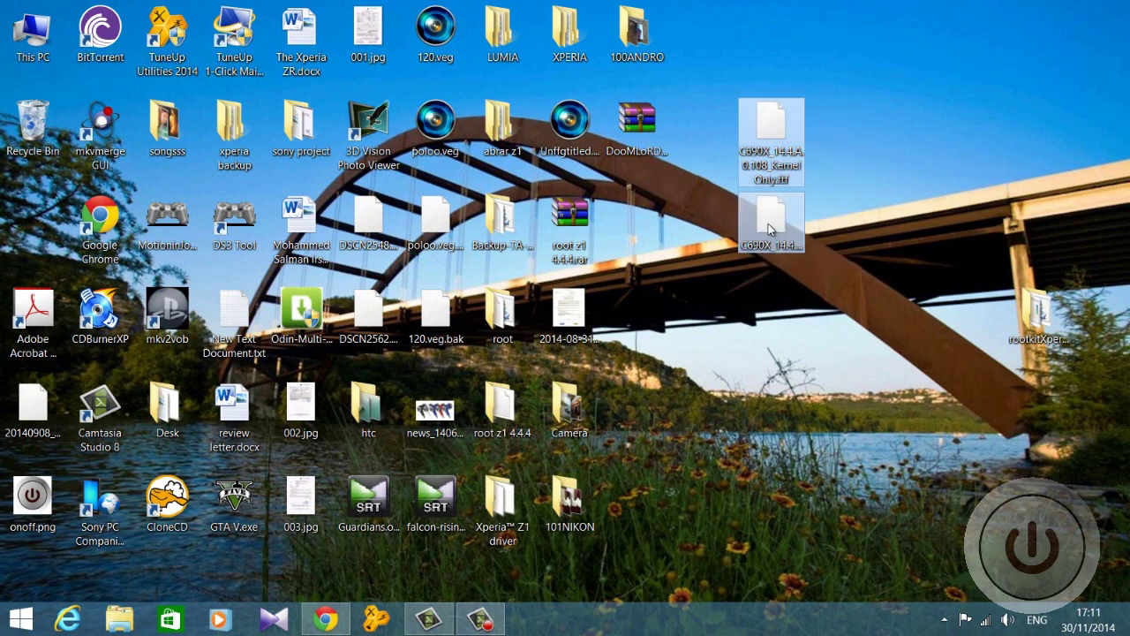
{"action": "right_click", "coordinate": [773, 222]}
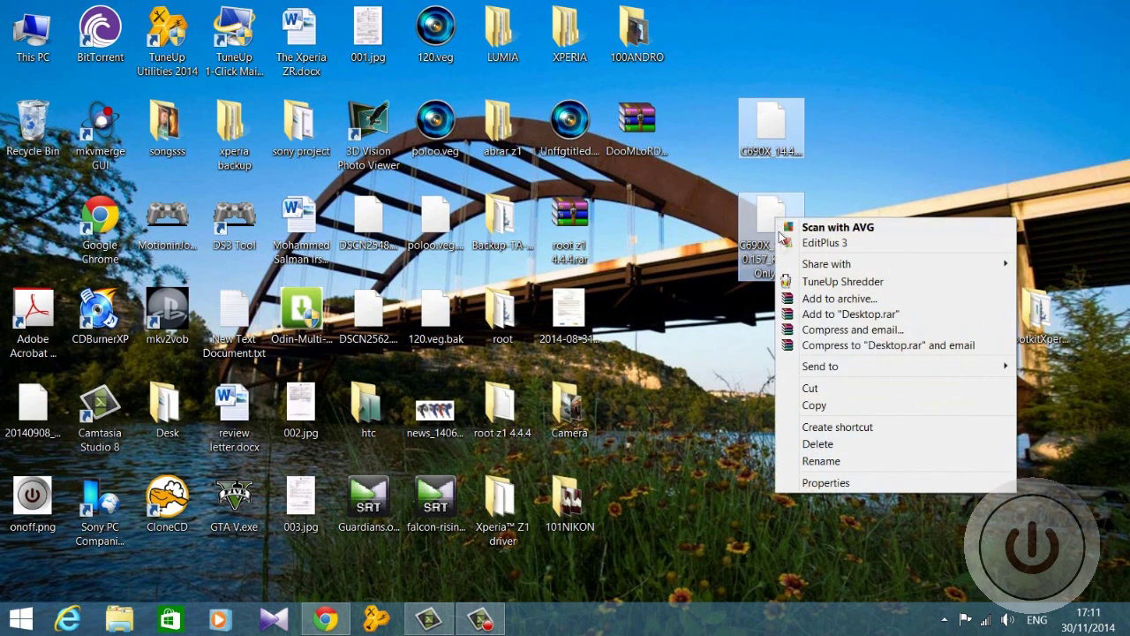
{"action": "left_click", "coordinate": [813, 407]}
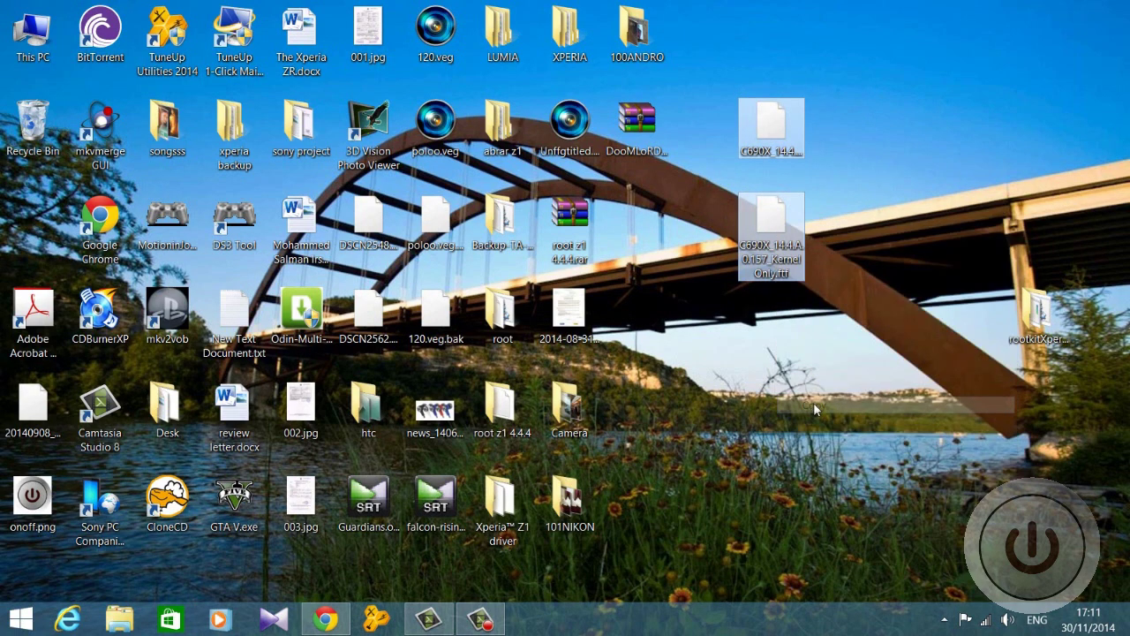
- Open the firmwares folder inside C:\Flashtool
{"action": "double_click", "coordinate": [30, 64]}
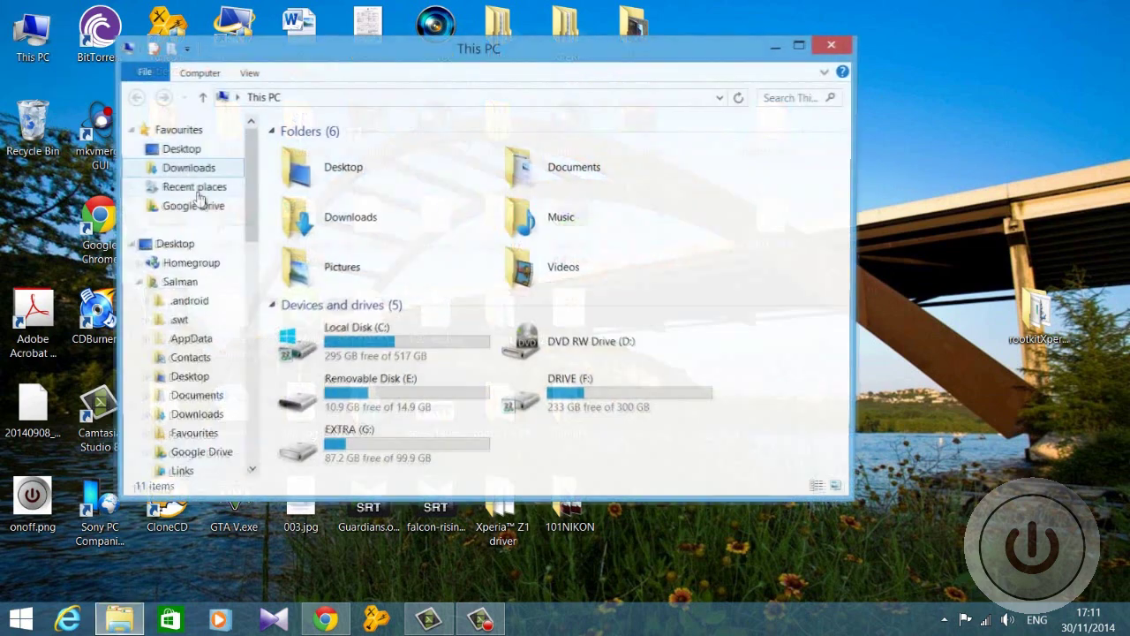
{"action": "double_click", "coordinate": [386, 346]}
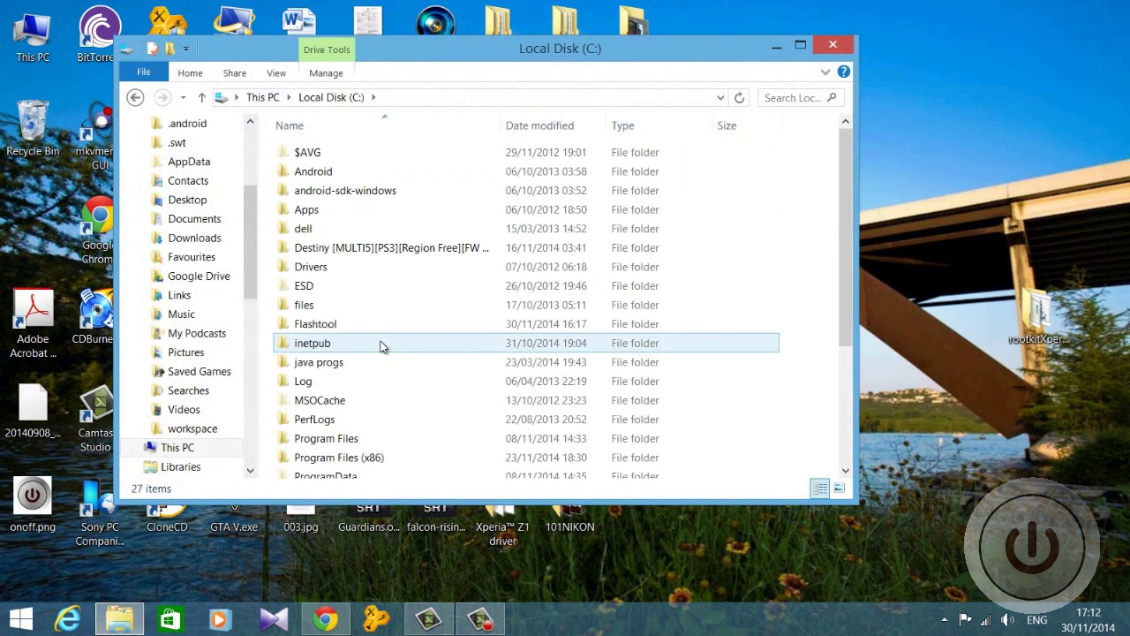
{"action": "left_click", "coordinate": [421, 419]}
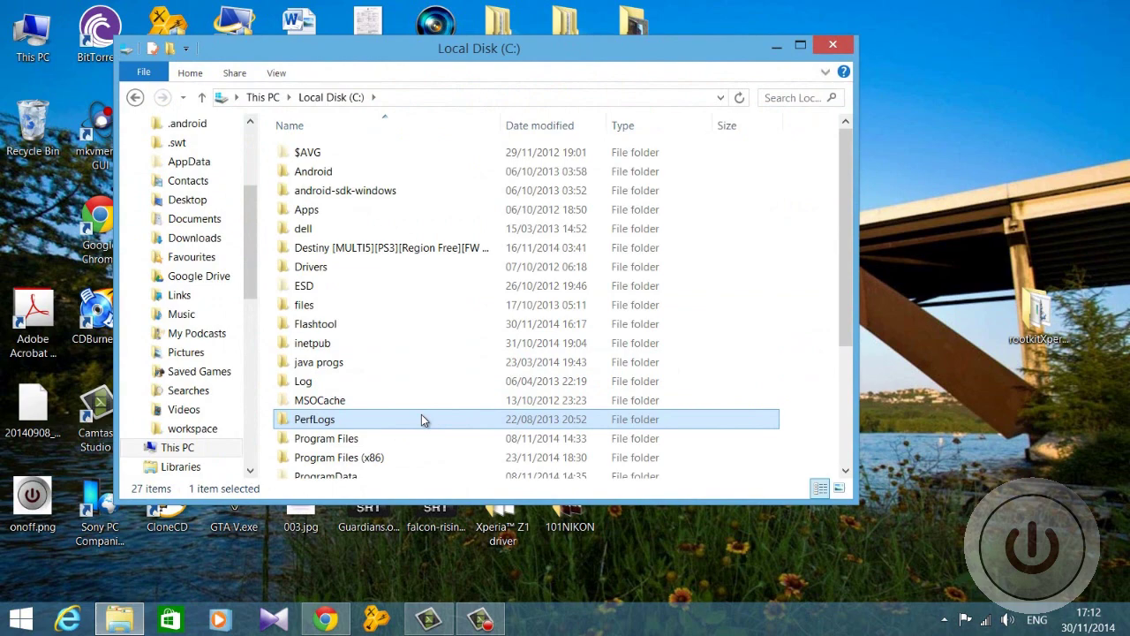
{"action": "double_click", "coordinate": [327, 325]}
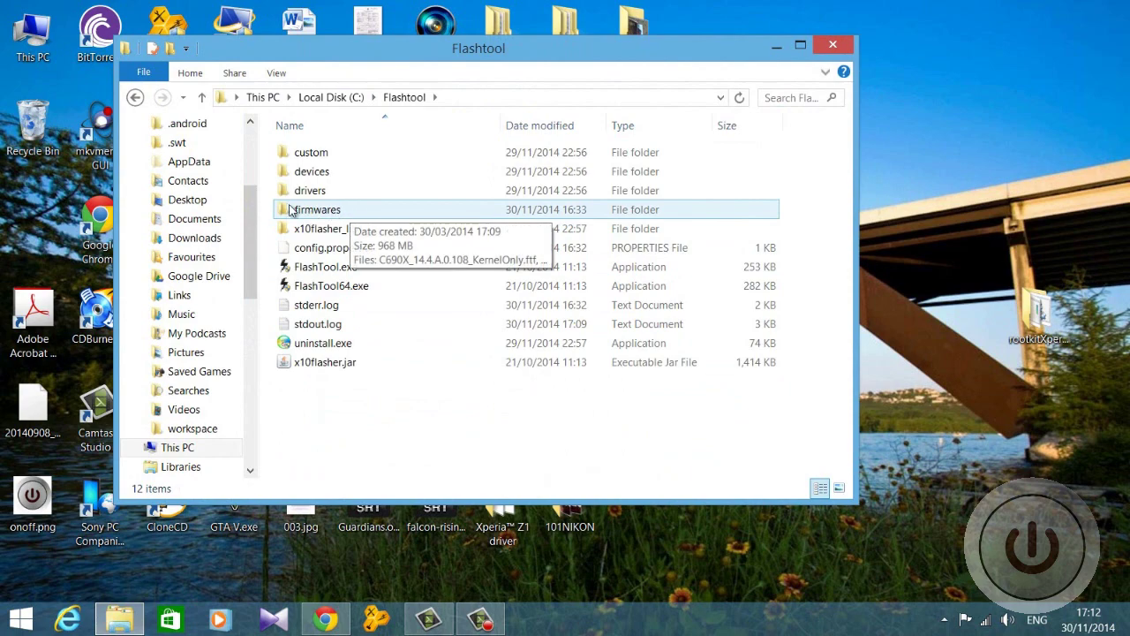
{"action": "double_click", "coordinate": [344, 212]}
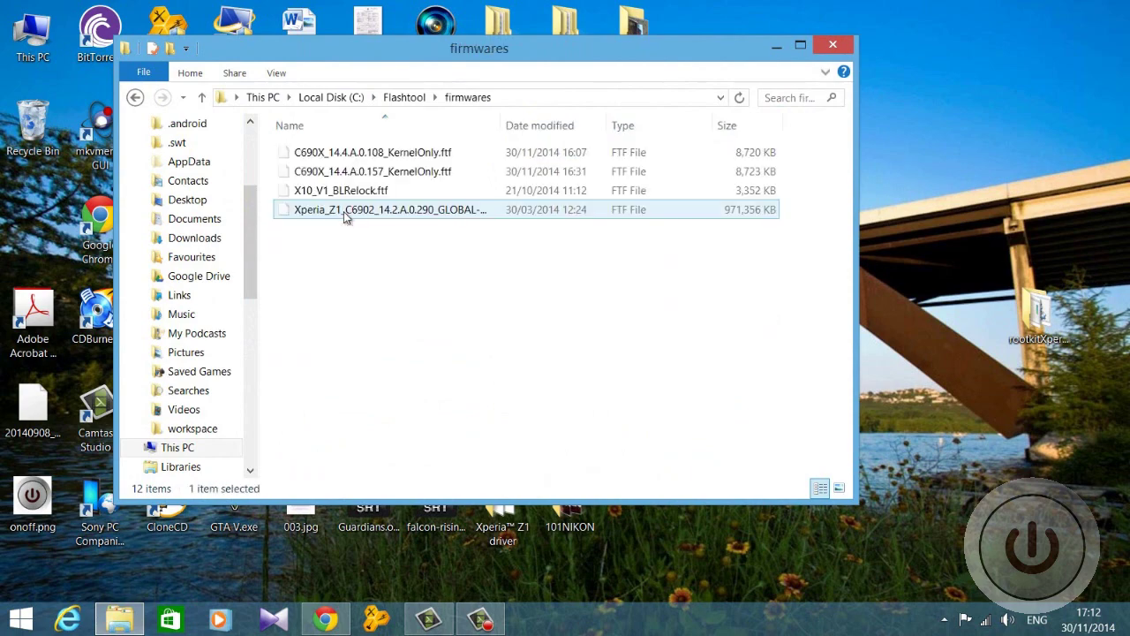
- Paste the two kernel files into the firmwares folder, replacing the files of the same names, and close the window
{"action": "right_click", "coordinate": [358, 237]}
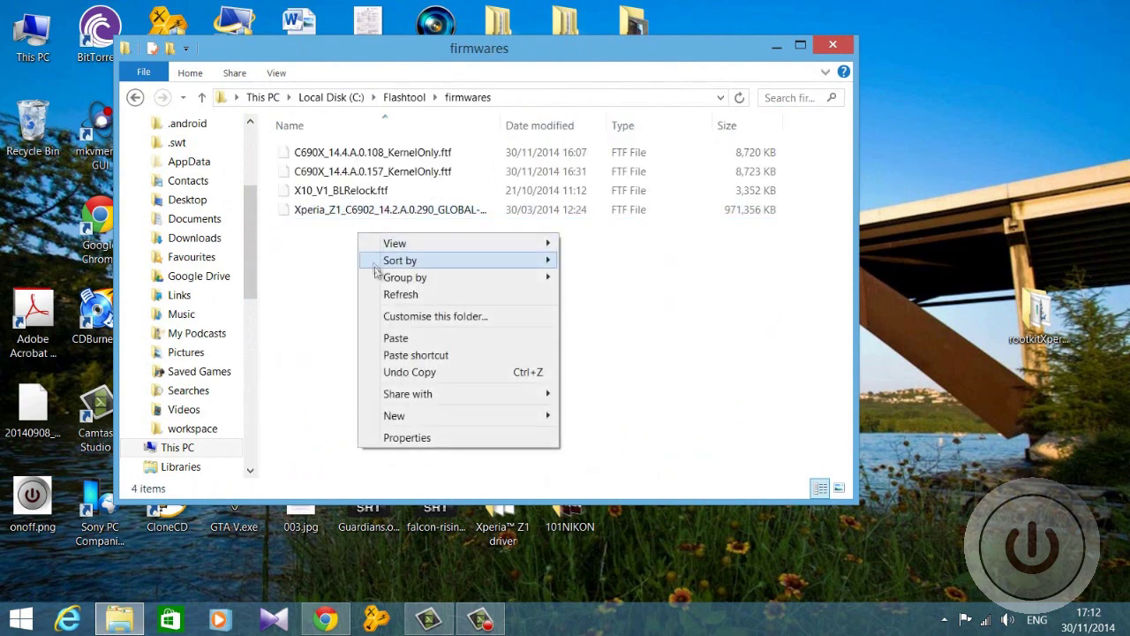
{"action": "left_click", "coordinate": [401, 334]}
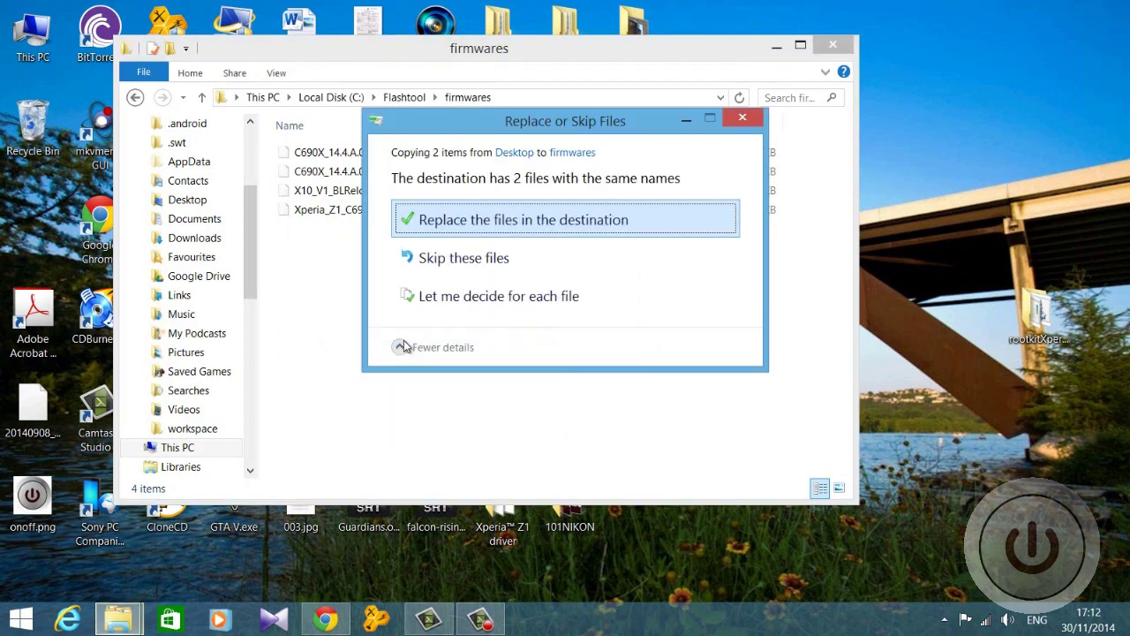
{"action": "left_click", "coordinate": [503, 225]}
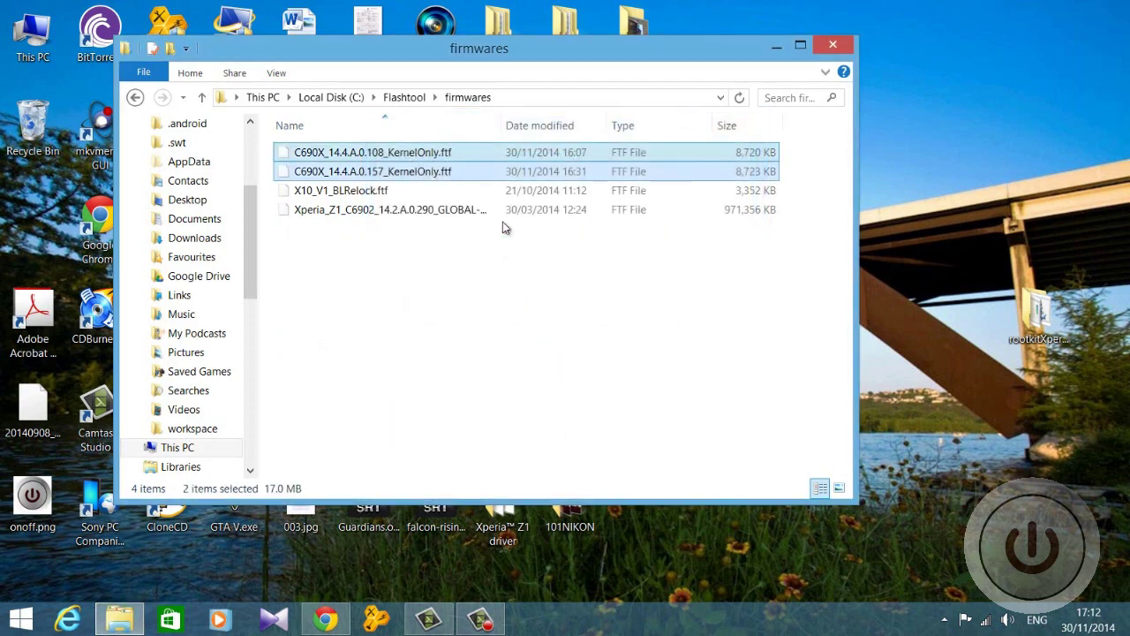
{"action": "left_click", "coordinate": [484, 267]}
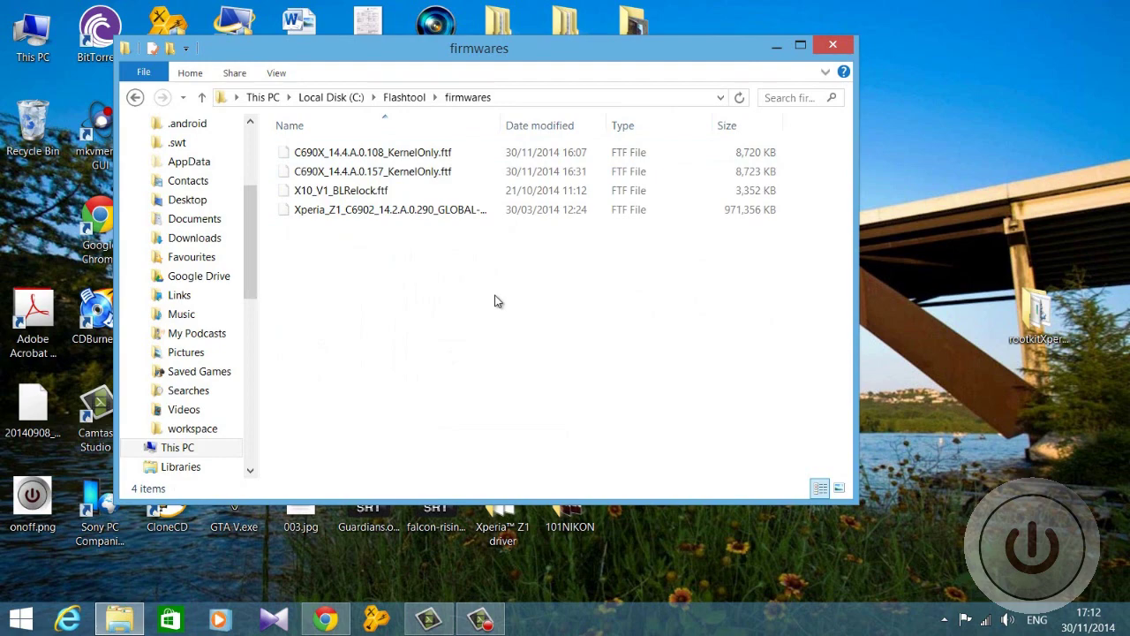
{"action": "left_click", "coordinate": [831, 46]}
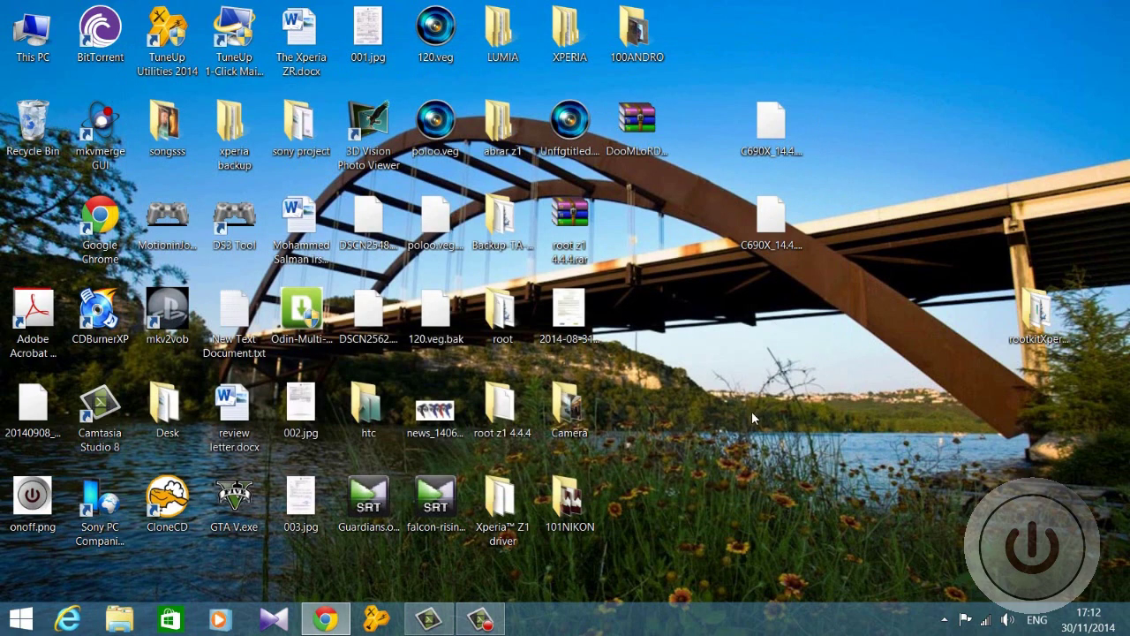
- Search the computer for Flashtool and launch it
{"action": "mouse_move", "coordinate": [1129, 3]}
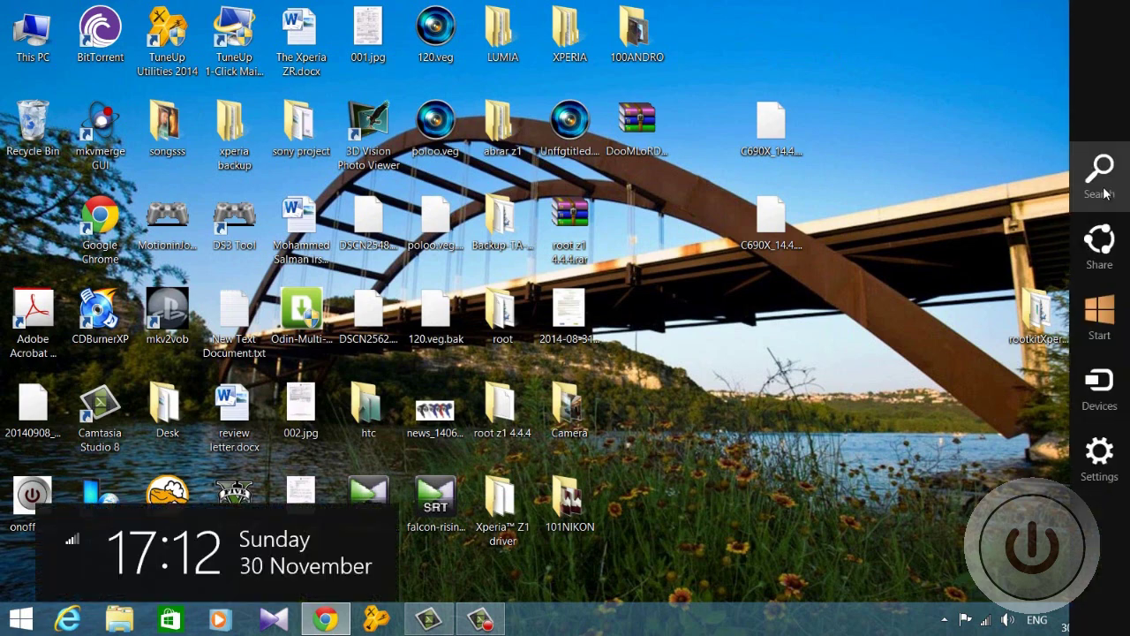
{"action": "left_click", "coordinate": [1100, 167]}
{"action": "type", "text": "f"}
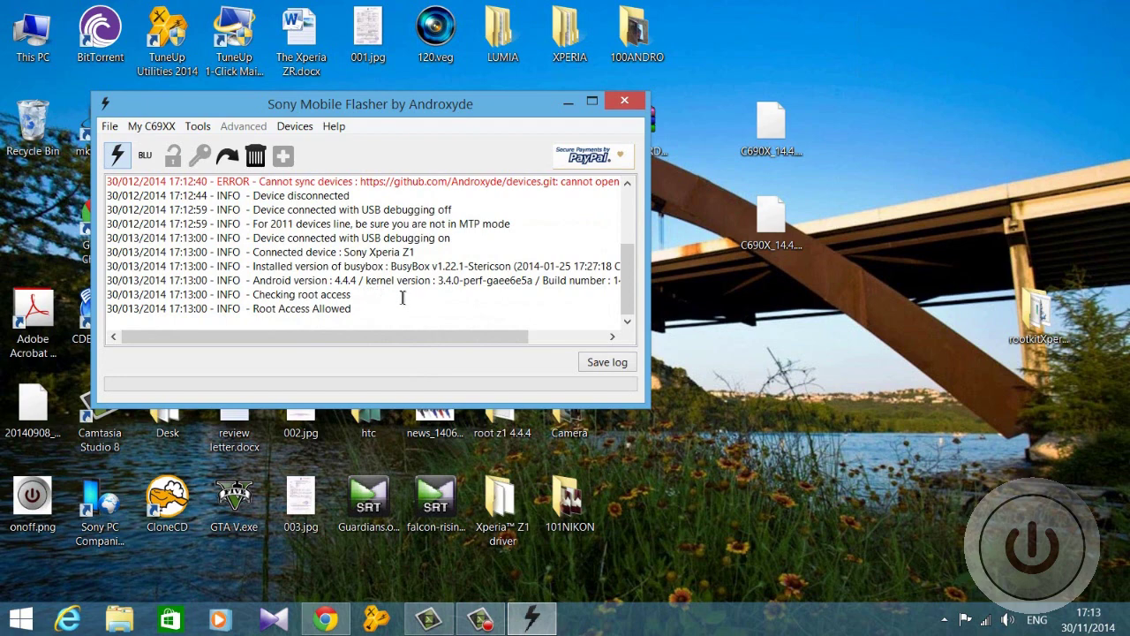
- Choose Fastboot mode for the connected phone, reboot it into fastboot mode via ADB, and close the Fastboot Toolbox
{"action": "left_click", "coordinate": [120, 165]}
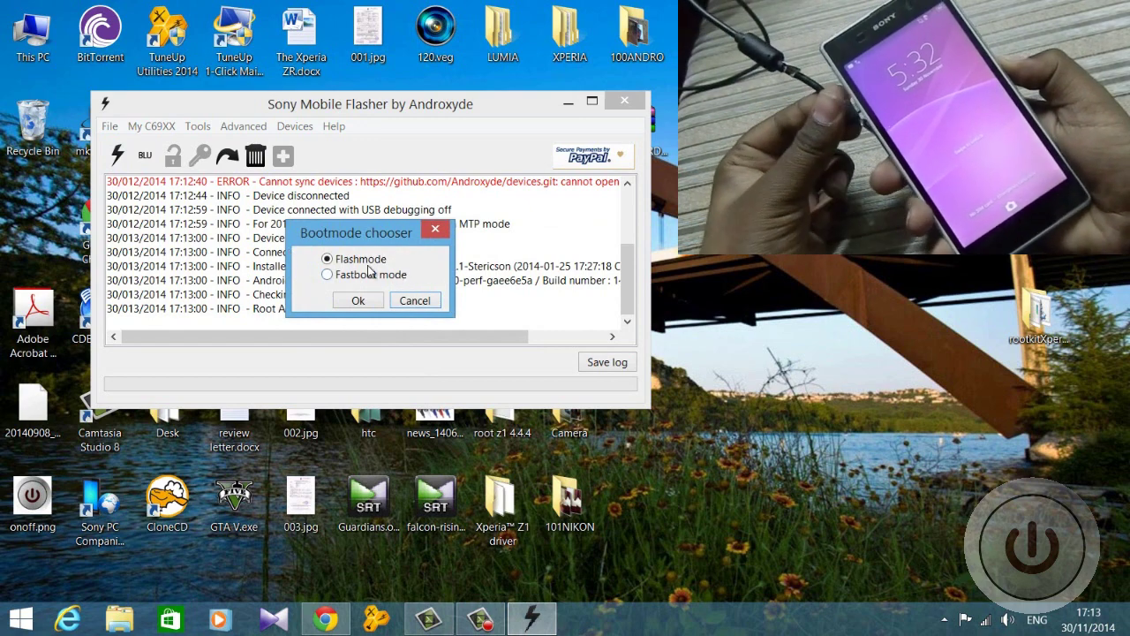
{"action": "left_click", "coordinate": [326, 274]}
{"action": "left_click", "coordinate": [362, 300]}
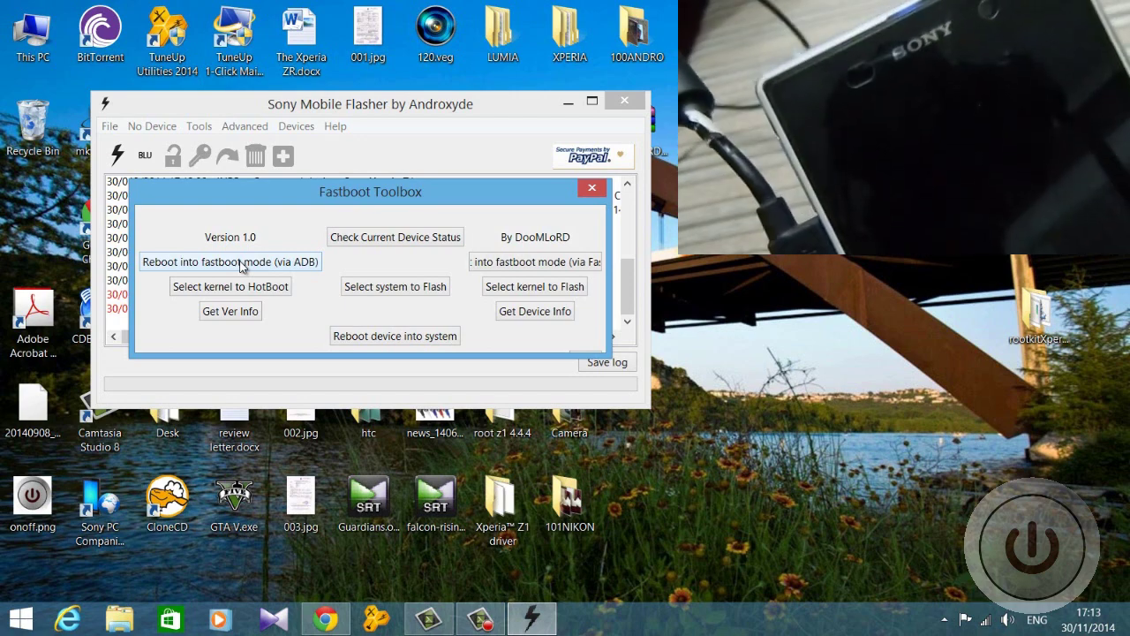
{"action": "left_click", "coordinate": [591, 191]}
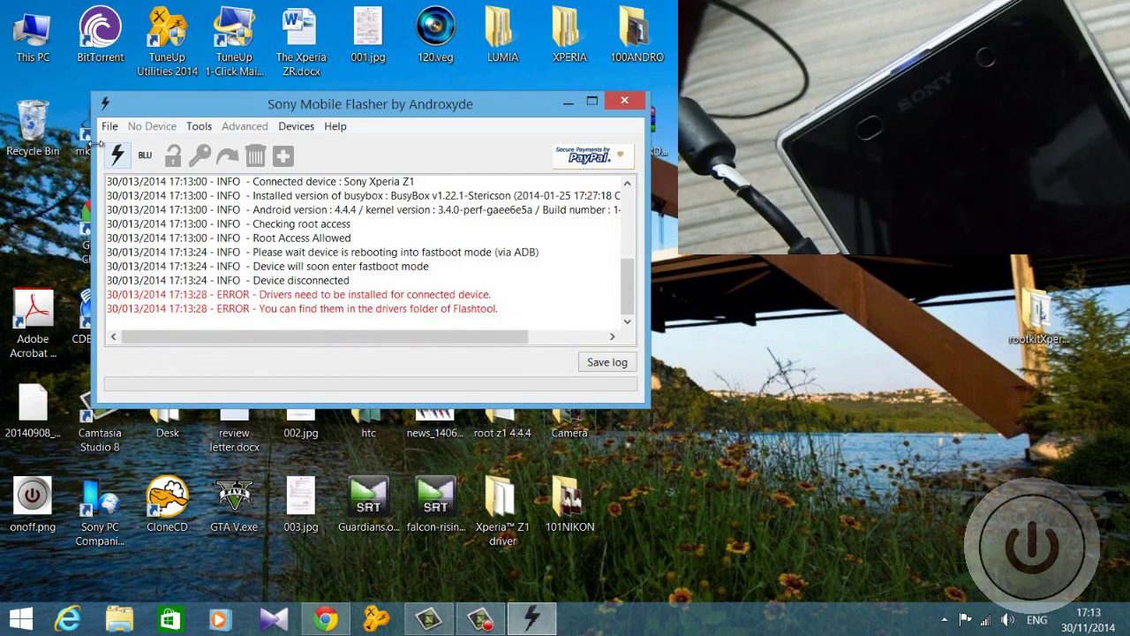
- Flash the C6902 14.4.A.0.108 KernelOnly firmware to the phone in flashmode
{"action": "left_click", "coordinate": [119, 159]}
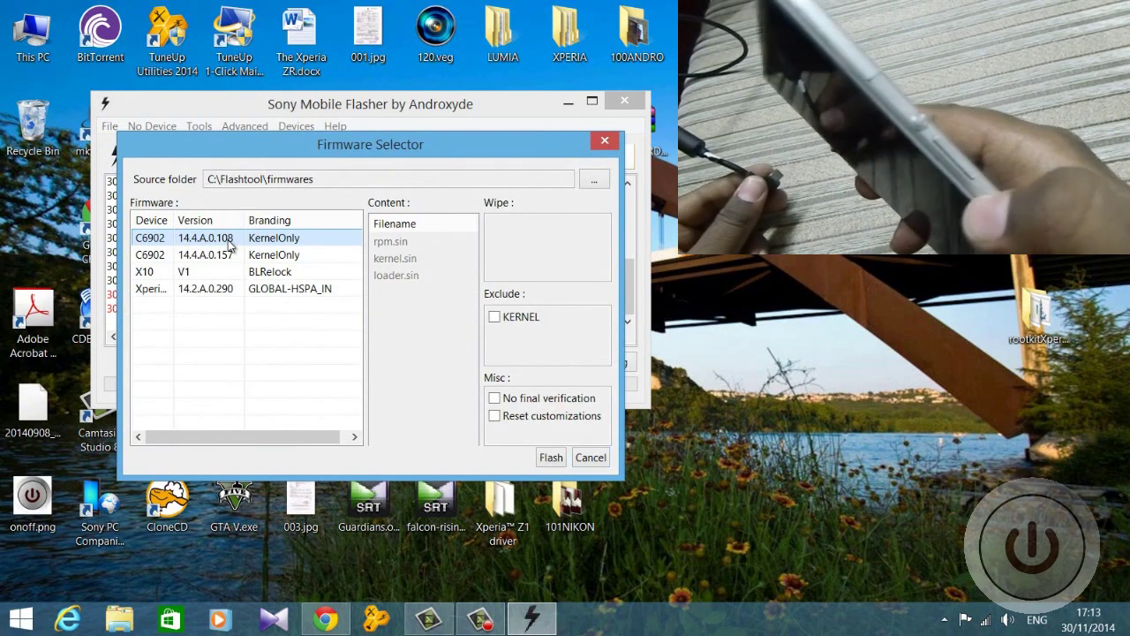
{"action": "left_click", "coordinate": [228, 240]}
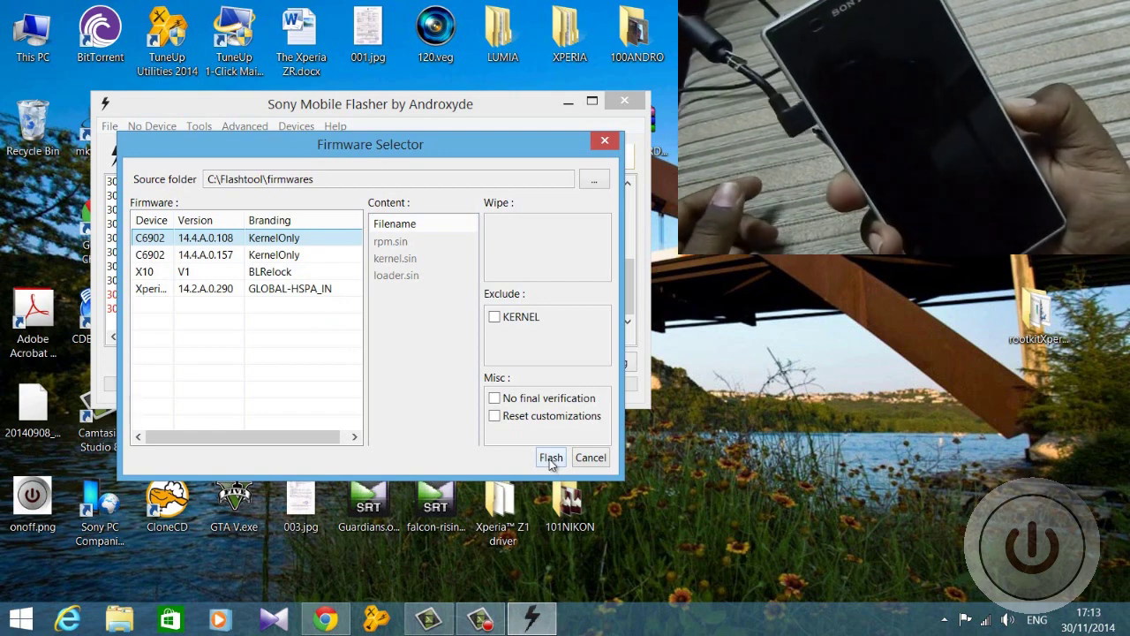
{"action": "left_click", "coordinate": [550, 459]}
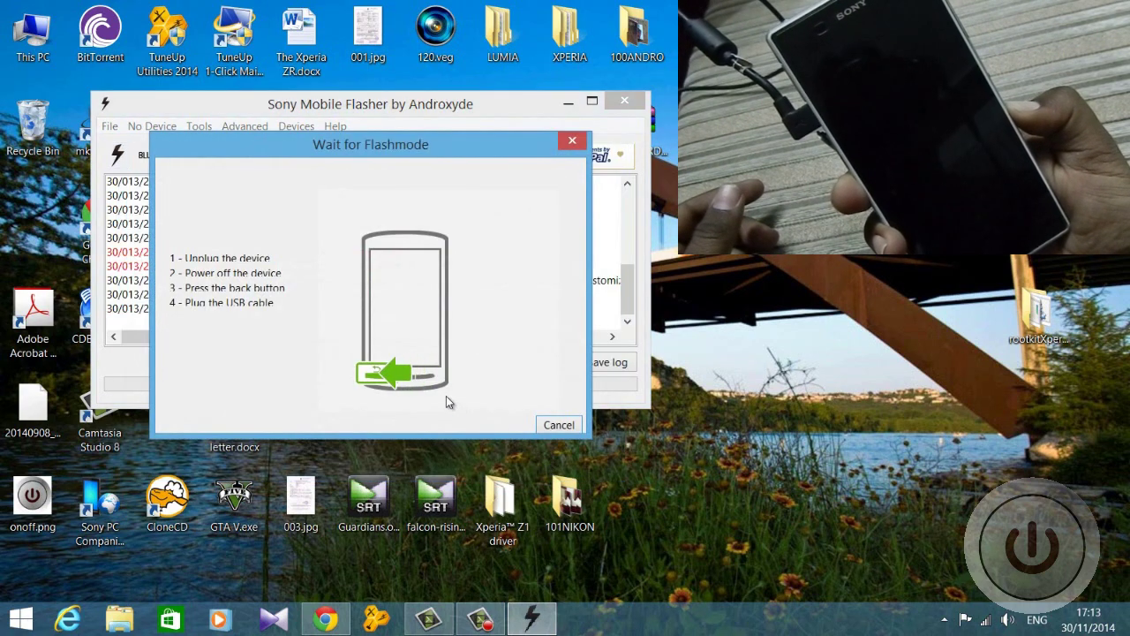
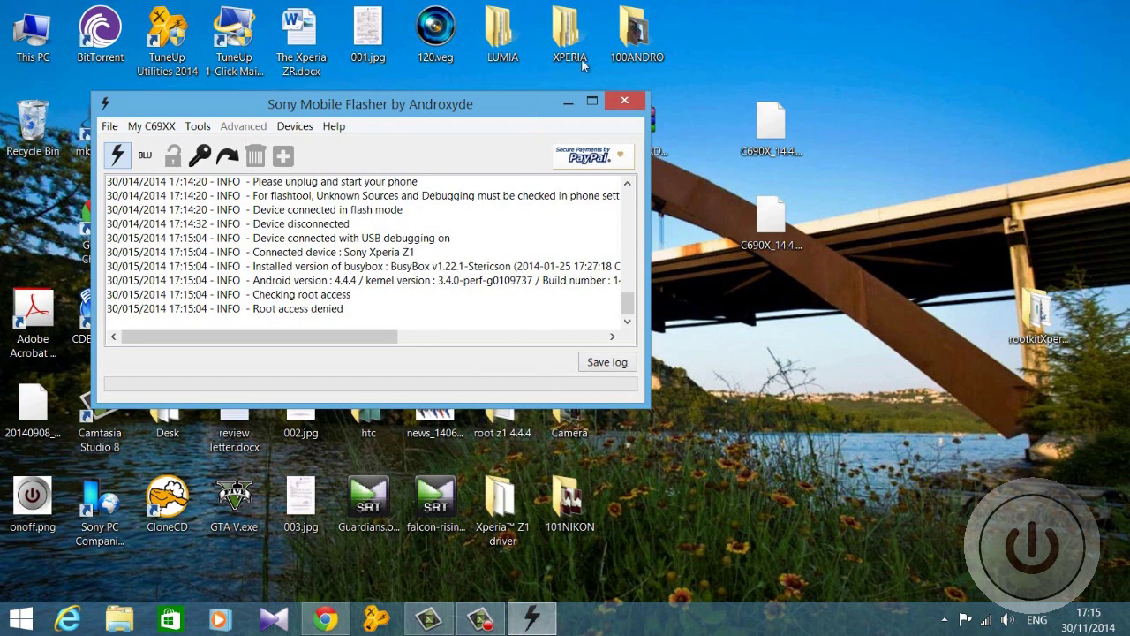
- Run install.bat from rootkitXperia_20140719 in the root z1 4.4.4 folder until the script ends, and put the folder window away
{"action": "left_click", "coordinate": [626, 103]}
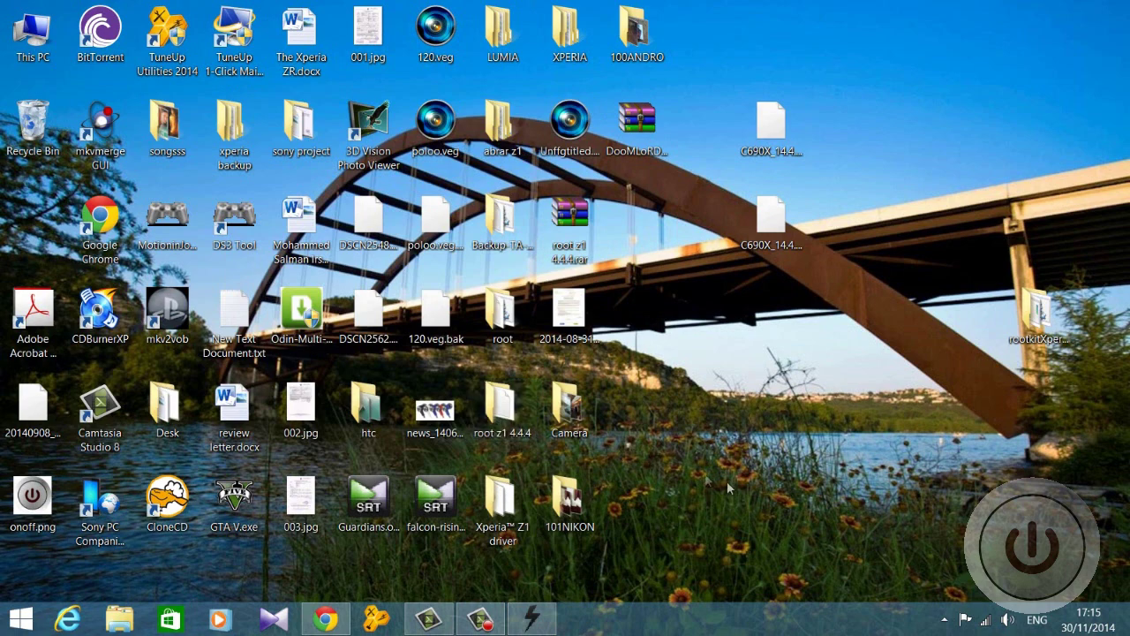
{"action": "double_click", "coordinate": [501, 421]}
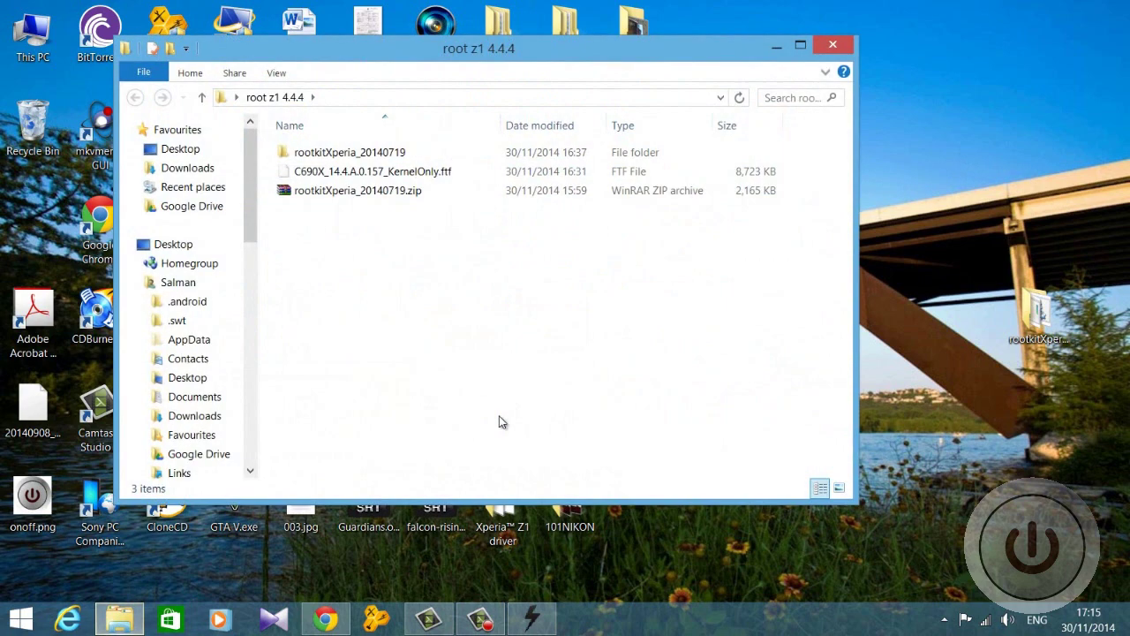
{"action": "double_click", "coordinate": [372, 155]}
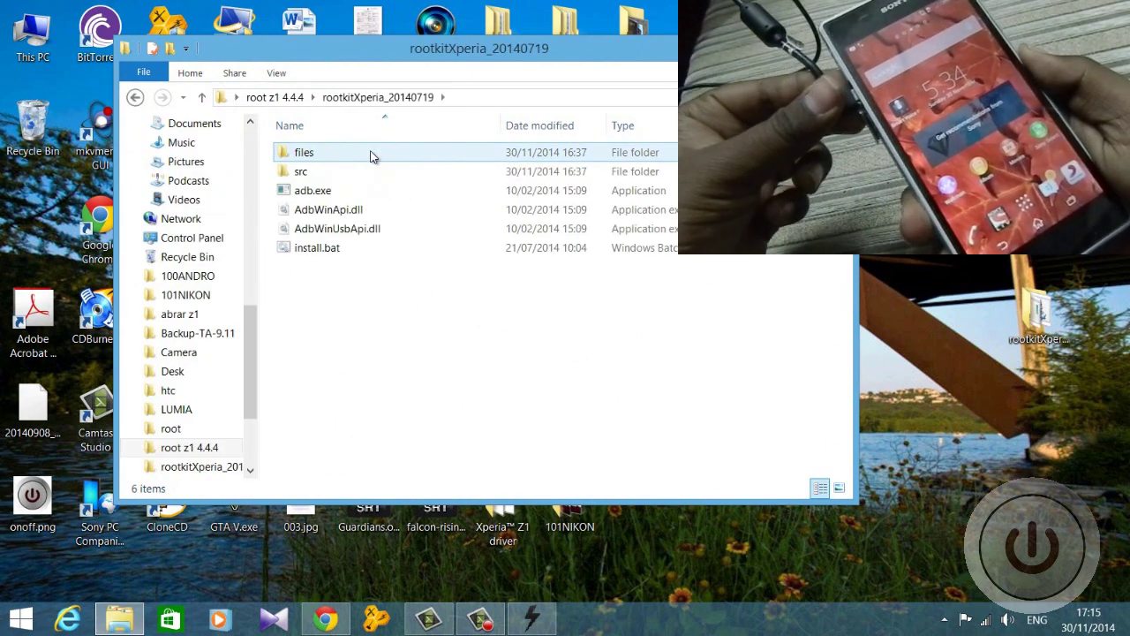
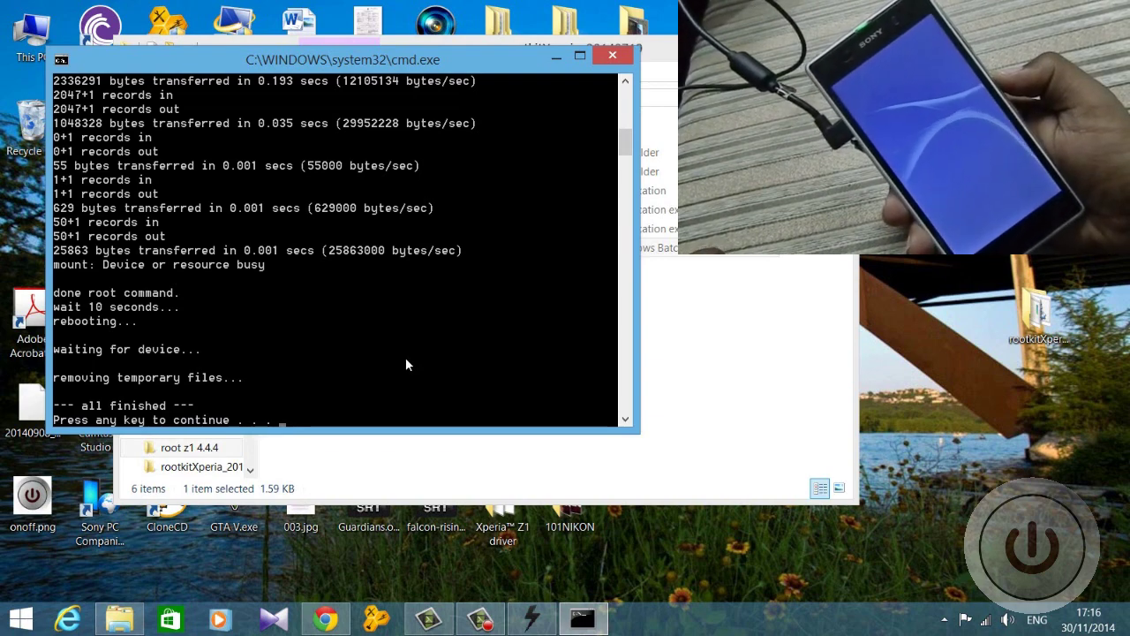
{"action": "key", "text": "Return"}
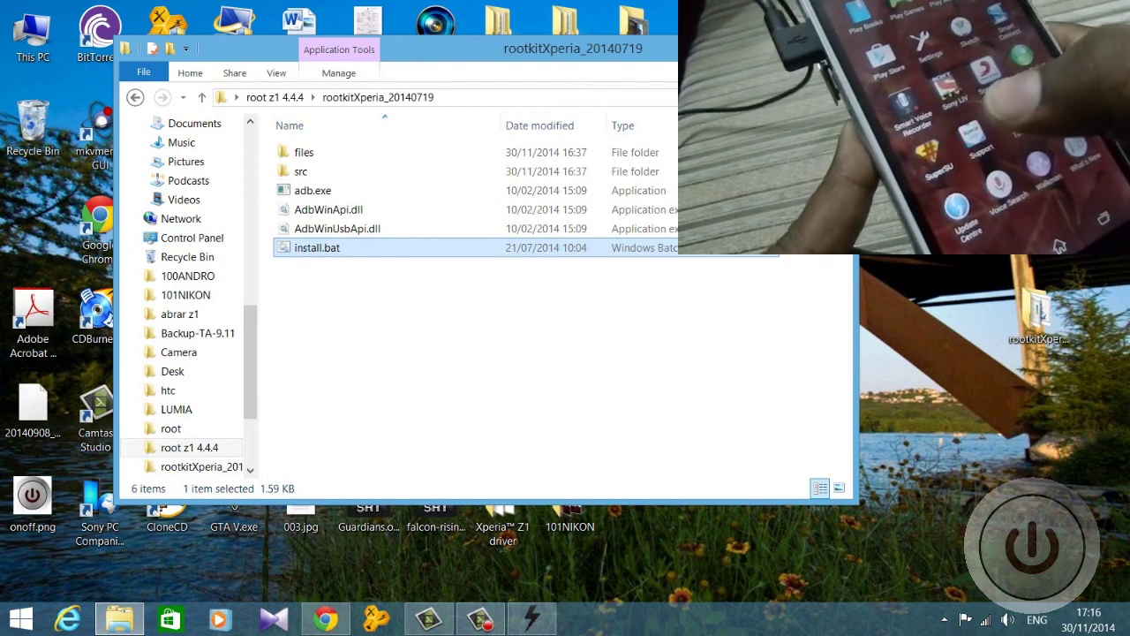
{"action": "left_click", "coordinate": [771, 40]}
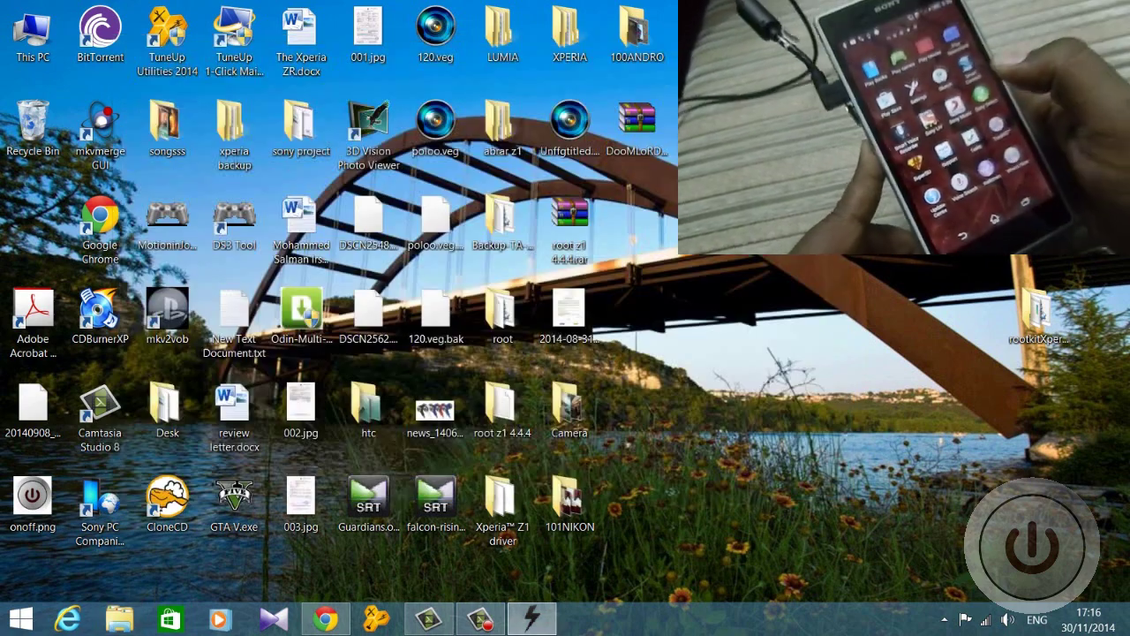
- Bring Flashtool back up, choose Fastboot mode, reboot the phone into fastboot mode via ADB, and close the Fastboot Toolbox
{"action": "left_click", "coordinate": [530, 618]}
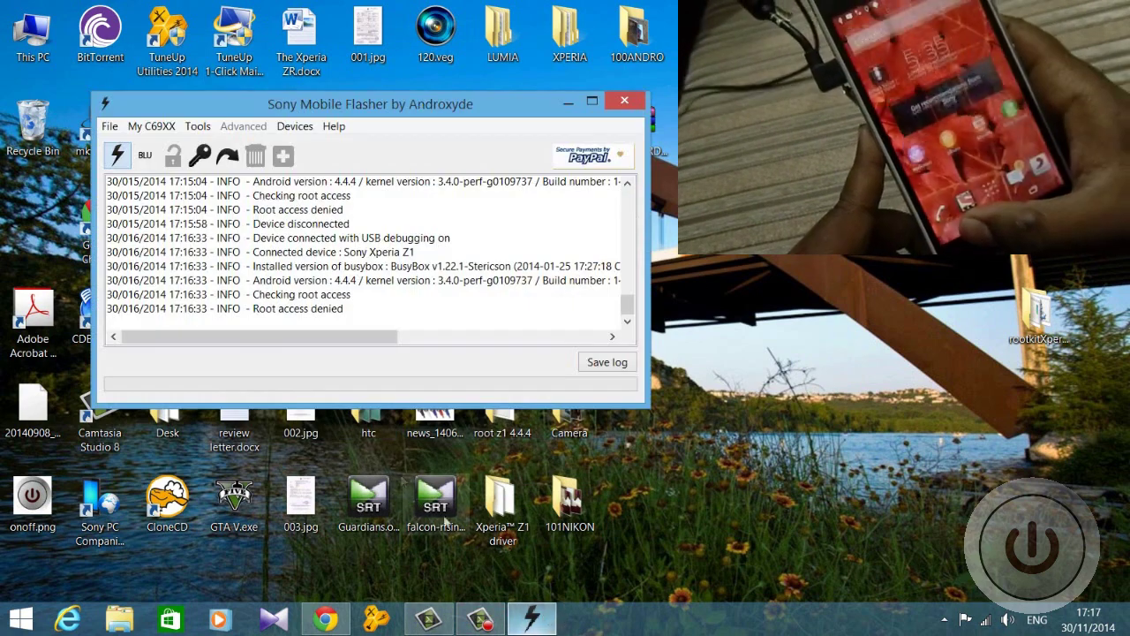
{"action": "left_click", "coordinate": [116, 160]}
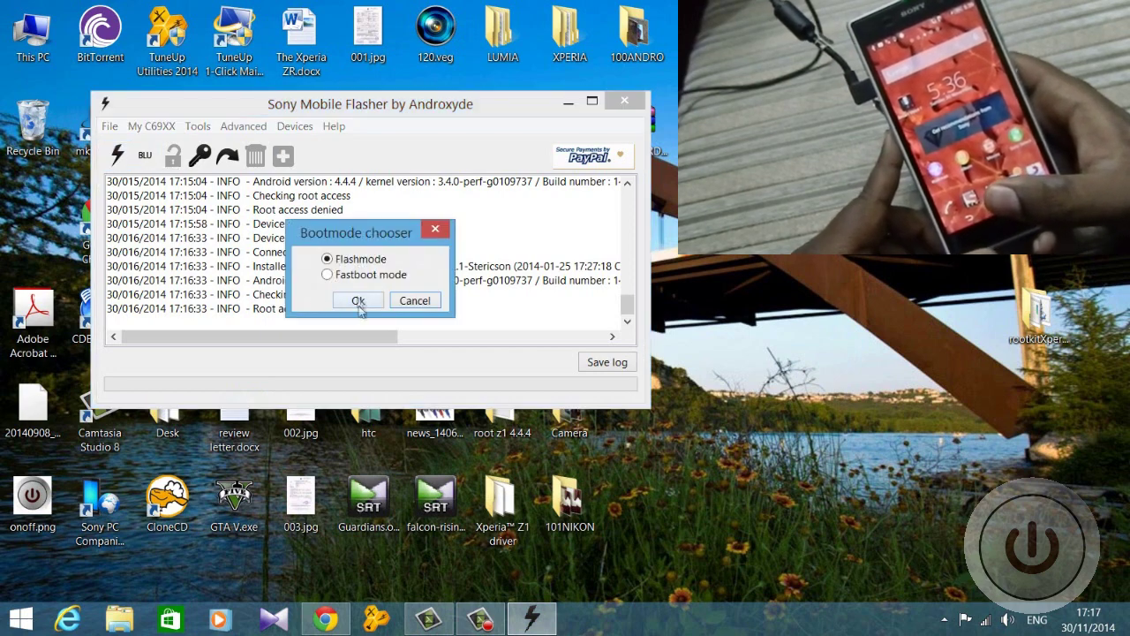
{"action": "left_click", "coordinate": [332, 277]}
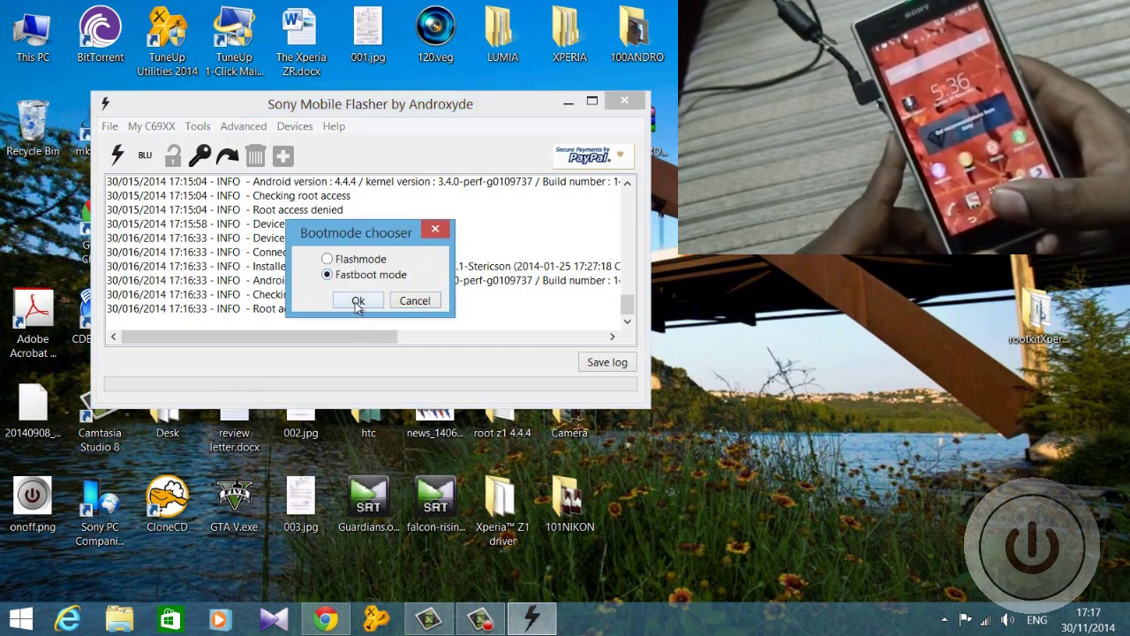
{"action": "left_click", "coordinate": [357, 301]}
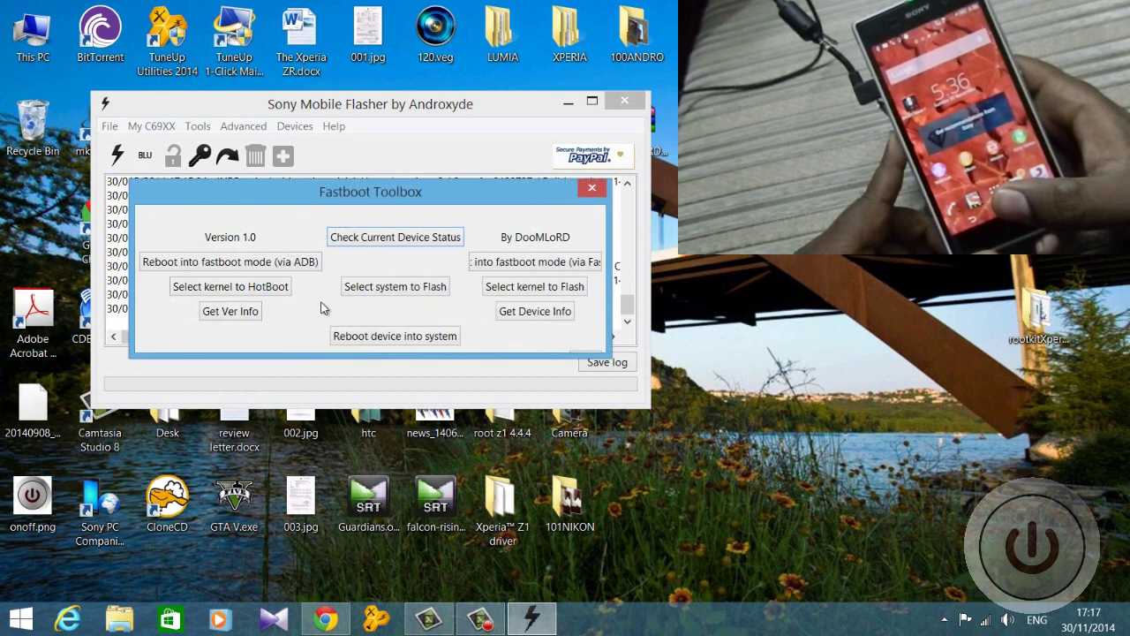
{"action": "left_click", "coordinate": [270, 267]}
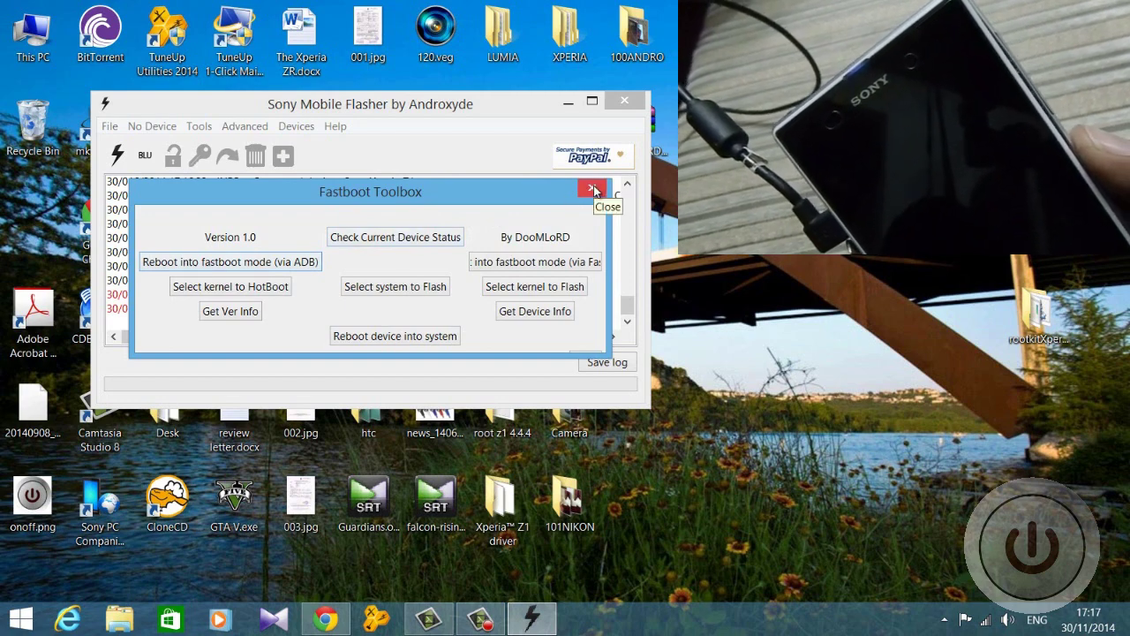
{"action": "left_click", "coordinate": [594, 188]}
- Flash the C6902 14.4.A.0.157 KernelOnly firmware in flashmode with No final verification enabled, and close Flashtool when flashing ends
{"action": "left_click", "coordinate": [118, 156]}
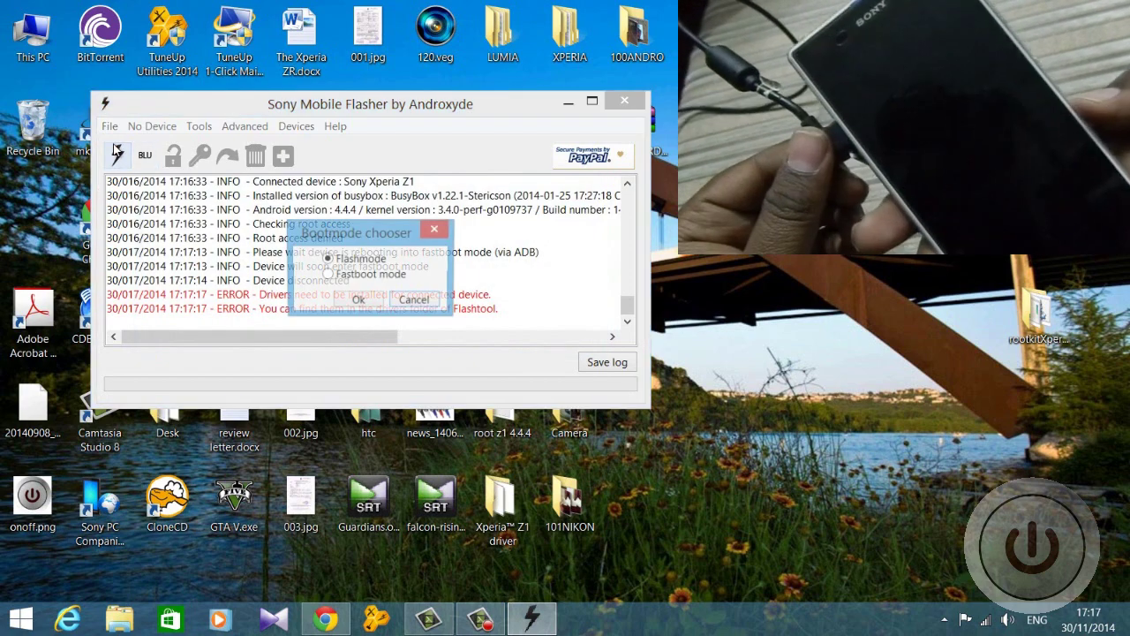
{"action": "left_click", "coordinate": [358, 295]}
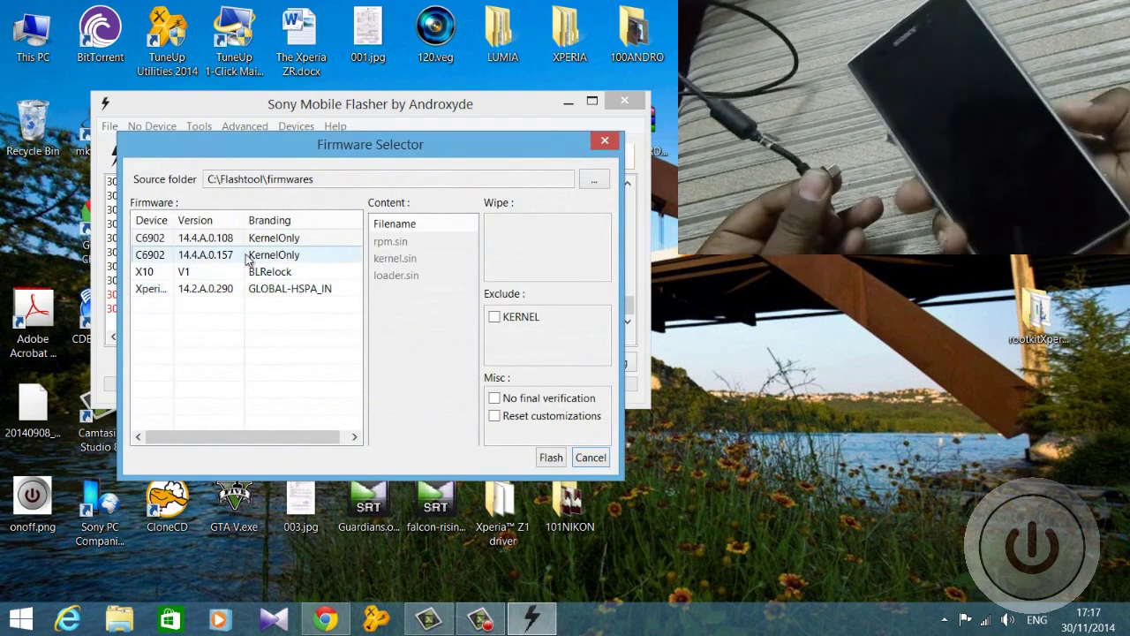
{"action": "left_click", "coordinate": [249, 256]}
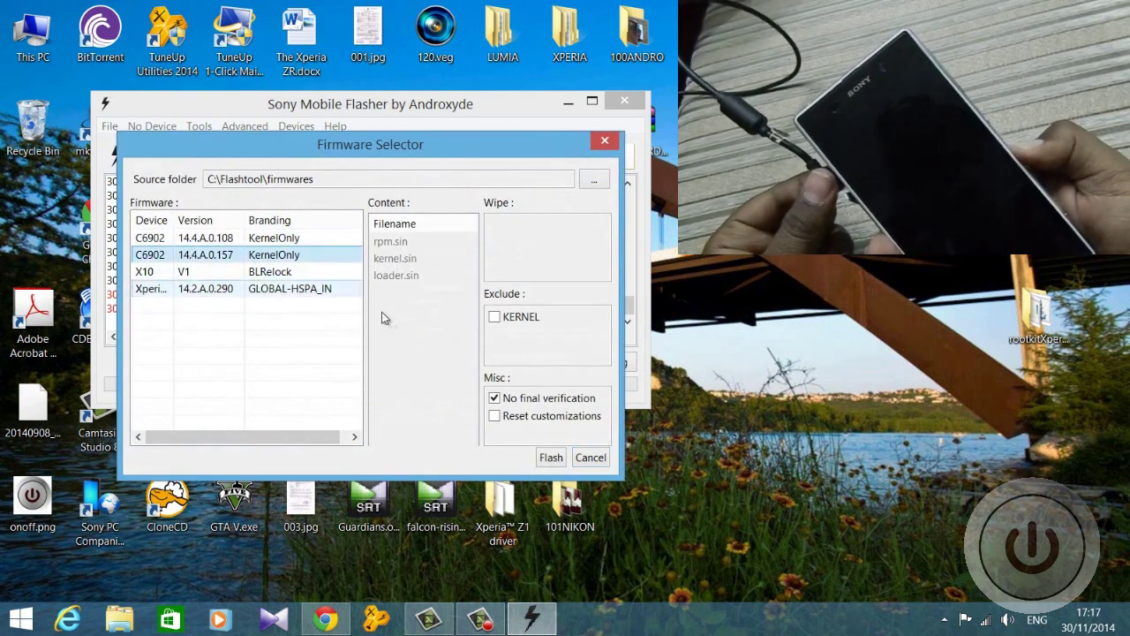
{"action": "left_click", "coordinate": [553, 459]}
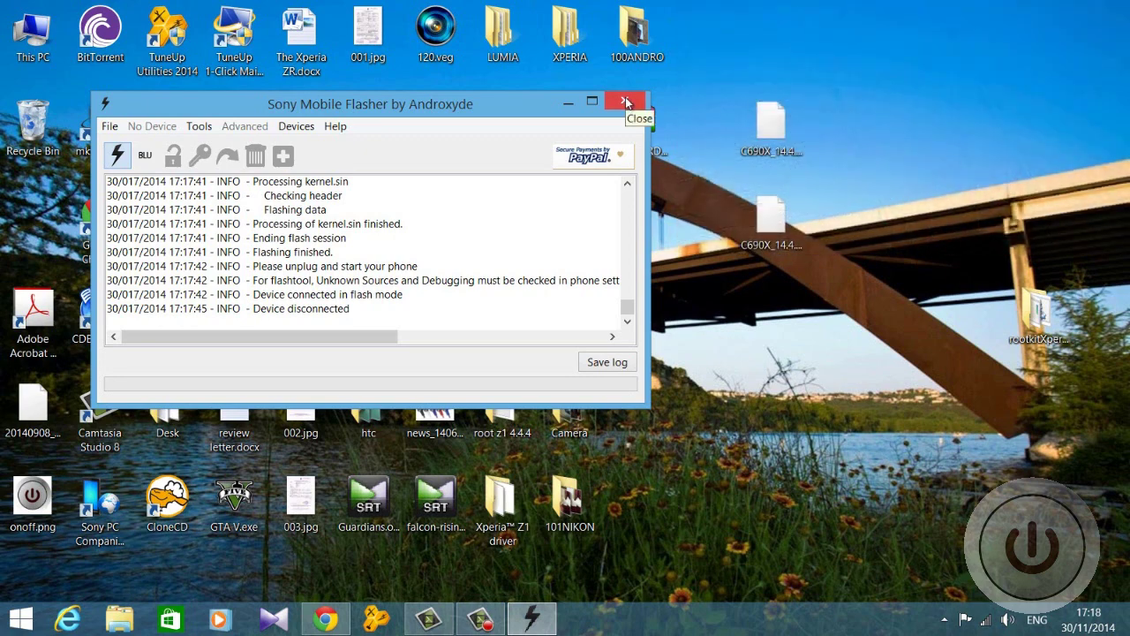
{"action": "left_click", "coordinate": [626, 103]}
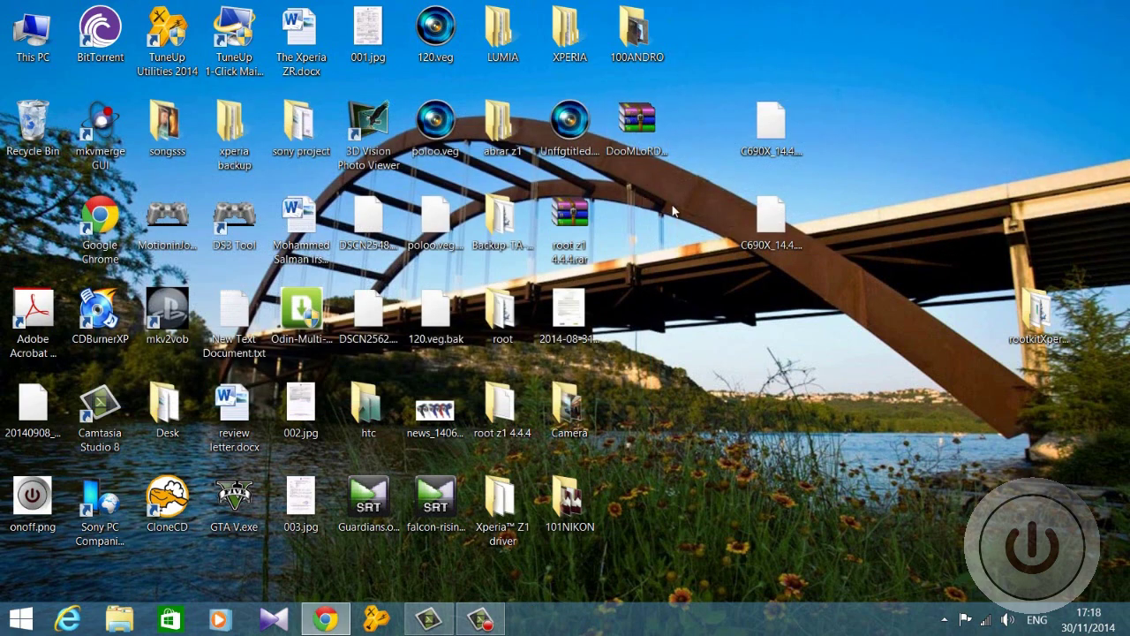
{"action": "right_click", "coordinate": [673, 210]}
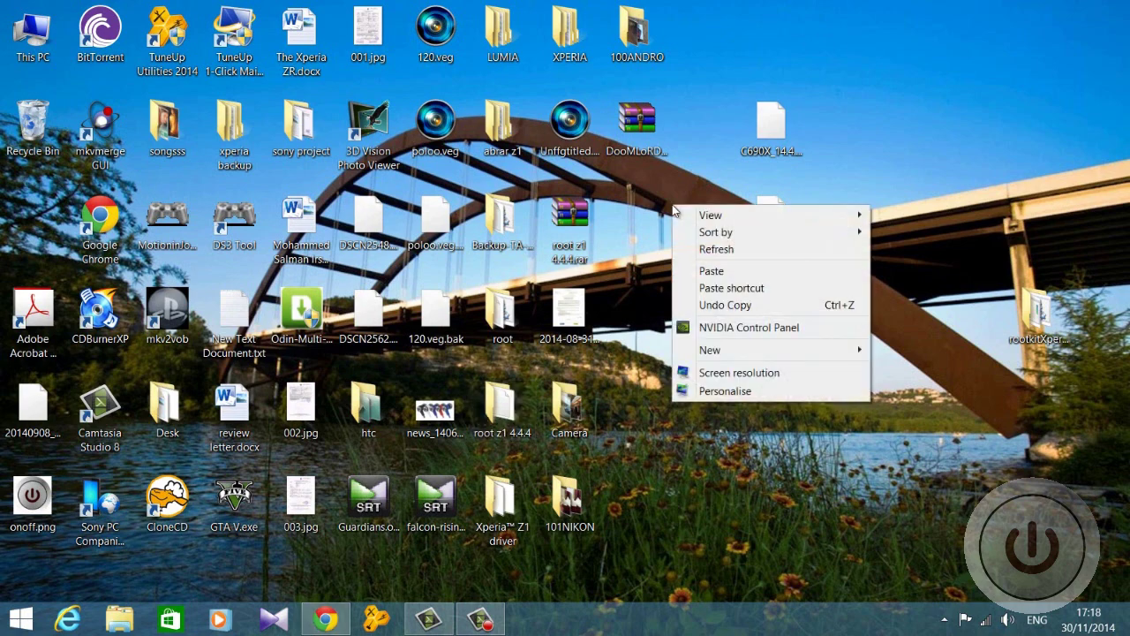
{"action": "left_click", "coordinate": [652, 267]}
{"action": "right_click", "coordinate": [664, 261]}
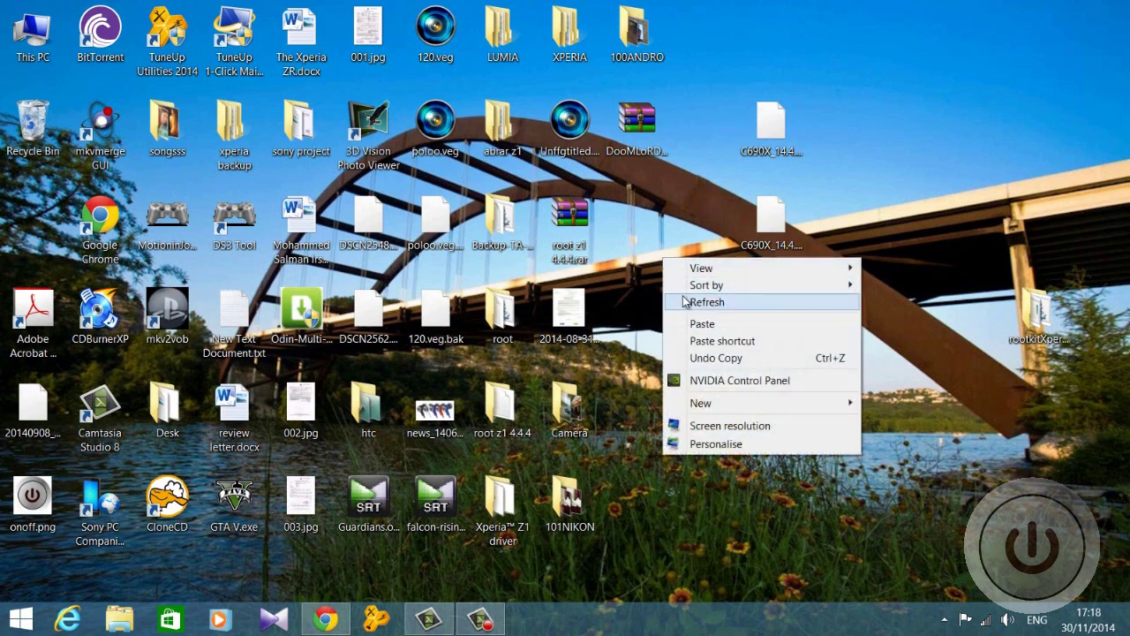
{"action": "left_click", "coordinate": [631, 285]}
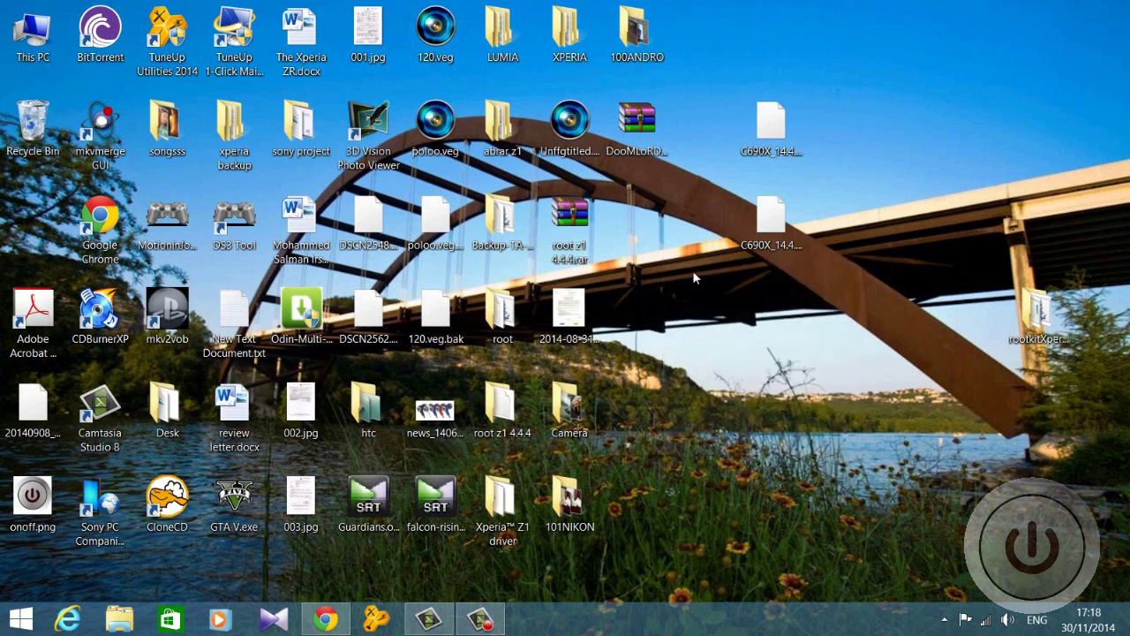